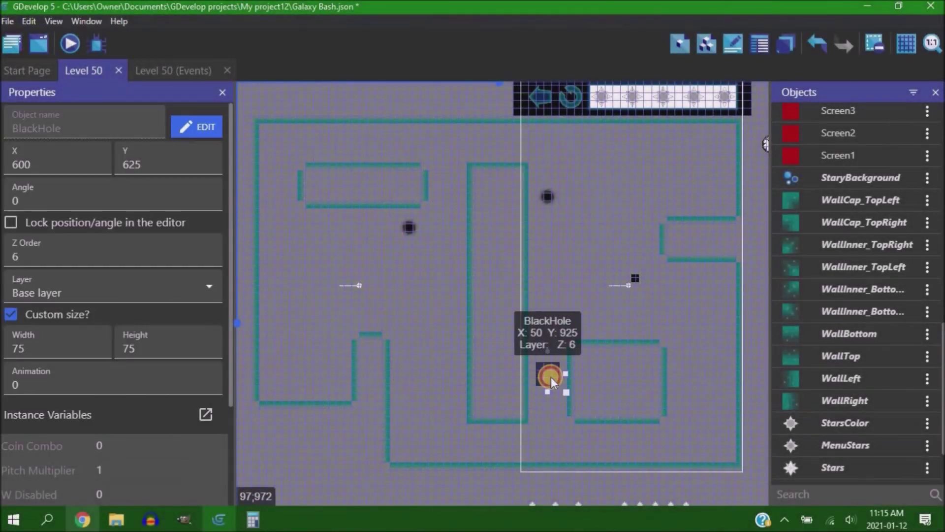
Drag the WhiteHole and WhiteHole2 objects to new positions in the Level 50 layout
left_click_drag(551, 377, 419, 347)
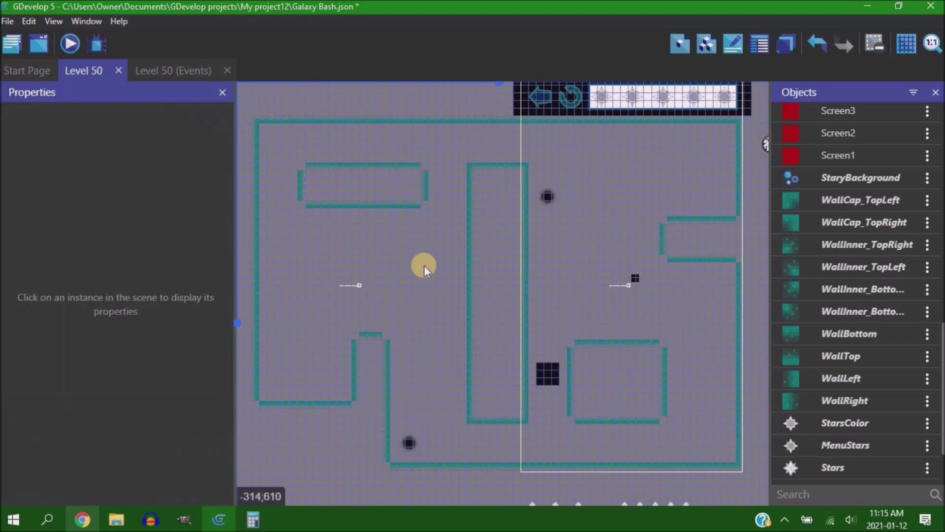
left_click(612, 204)
left_click_drag(612, 205, 463, 451)
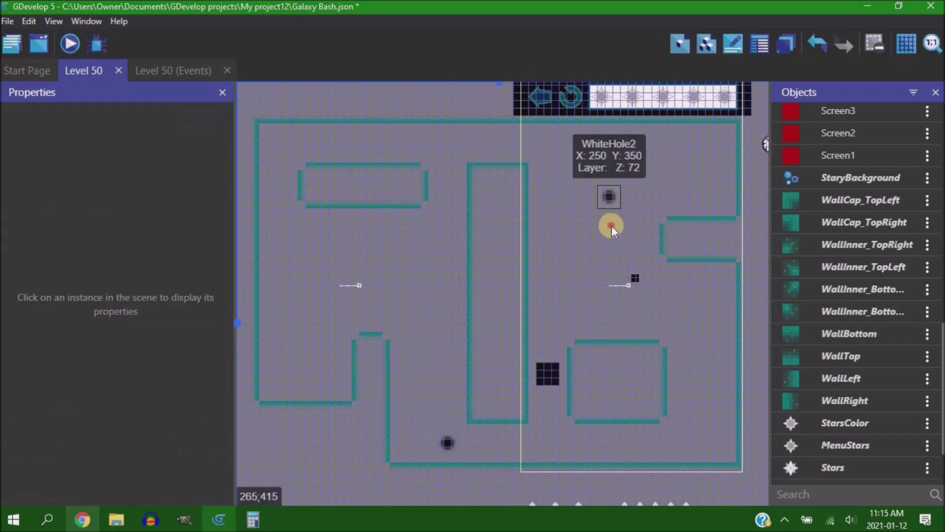
Zoom out and shift a Stars instance to the left
scroll(610, 224, "down", 1)
scroll(610, 224, "down", 2)
left_click(634, 209)
left_click_drag(634, 210, 420, 226)
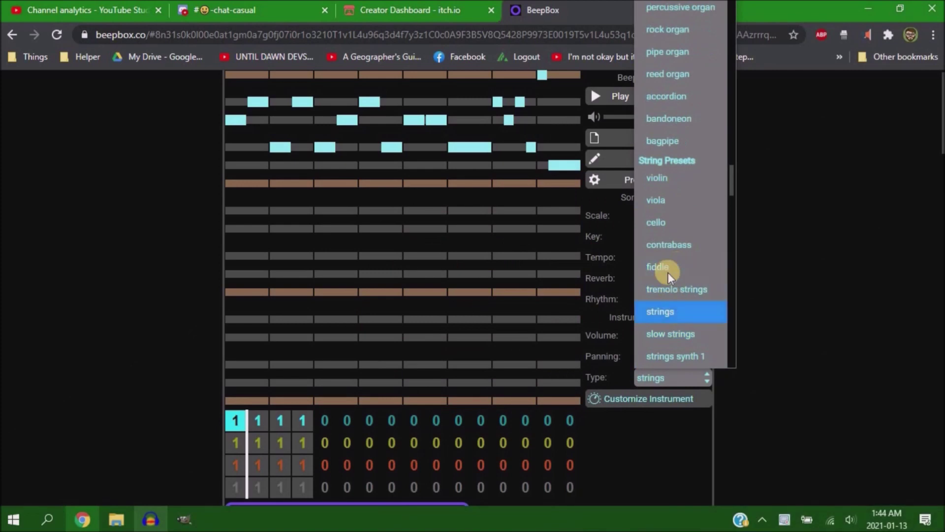
Audition the melody with the fiddle, then with the bagpipe
left_click(665, 260)
key("space")
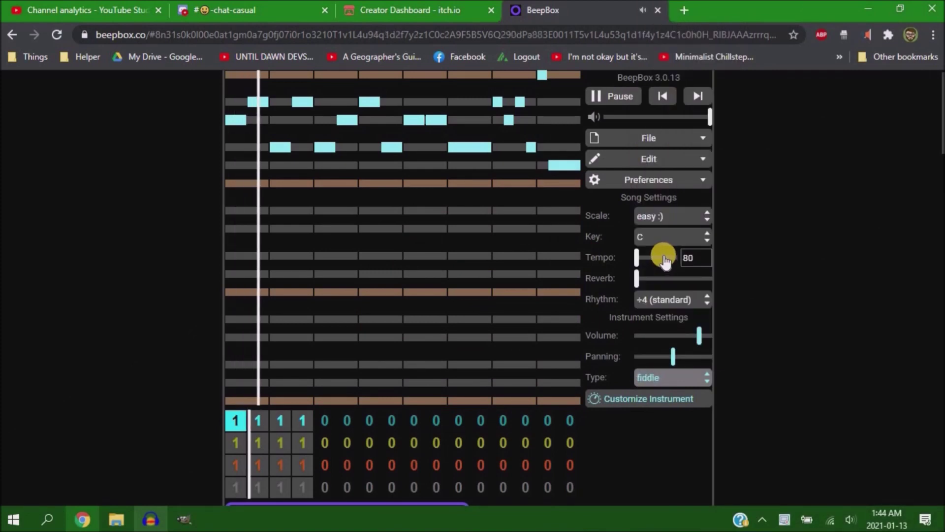
key("space")
left_click(672, 383)
left_click(660, 231)
key("space")
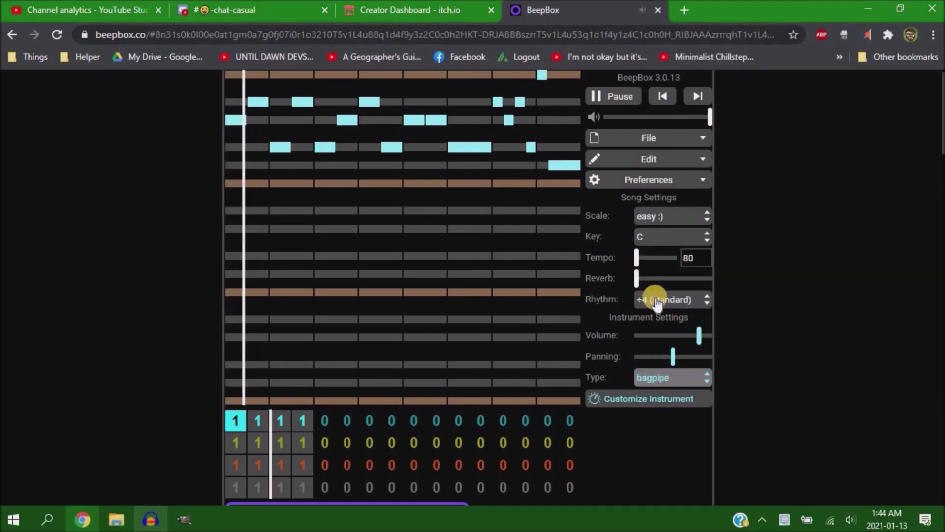
key("space")
Switch the melody to nylon guitar, play it, and browse the available song keys
left_click(662, 382)
scroll(693, 212, "up", 10)
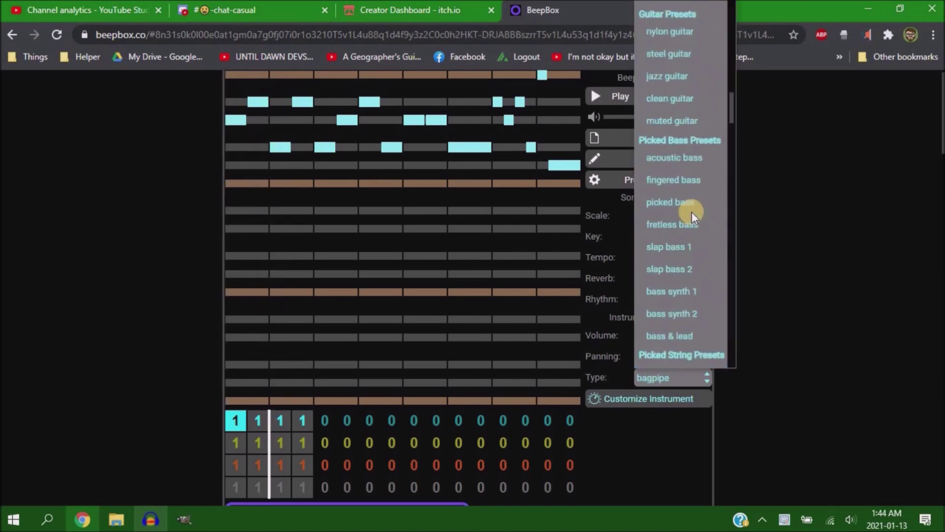
scroll(692, 212, "up", 3)
left_click(667, 177)
key("space")
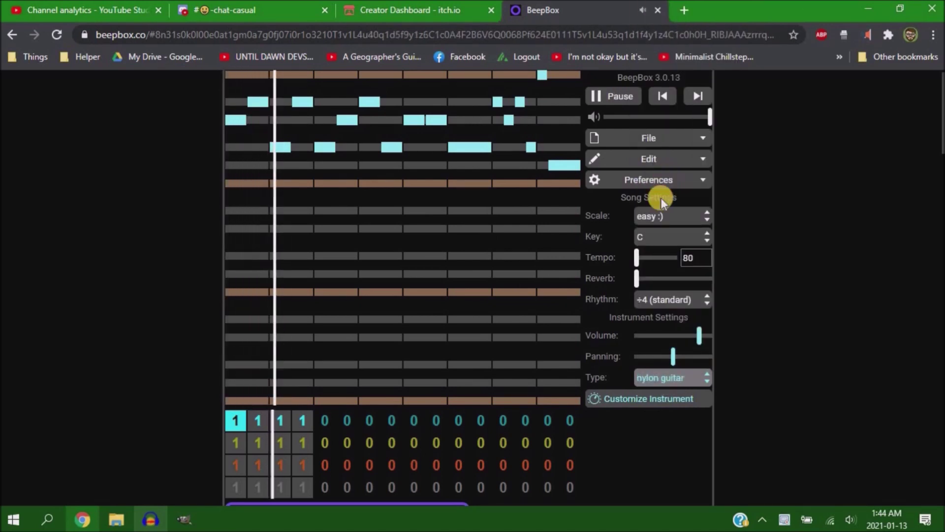
key("space")
left_click(655, 237)
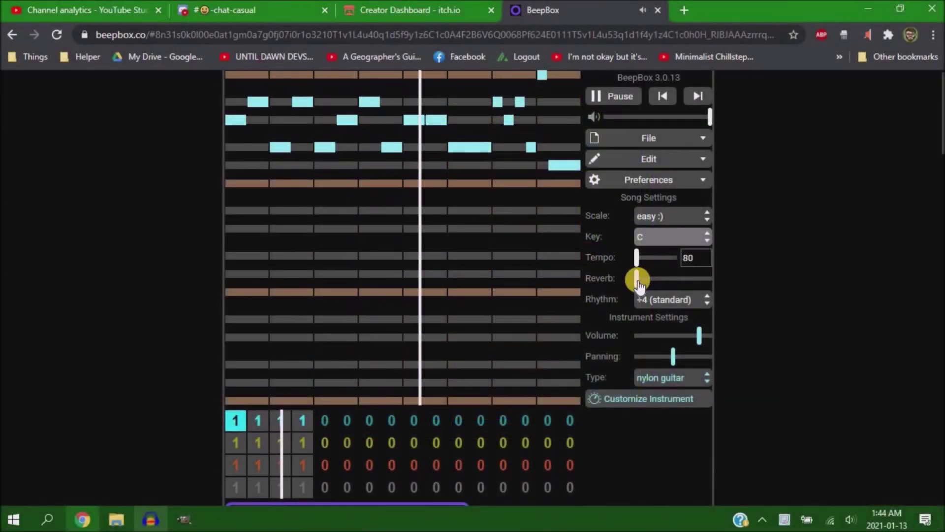
key("space")
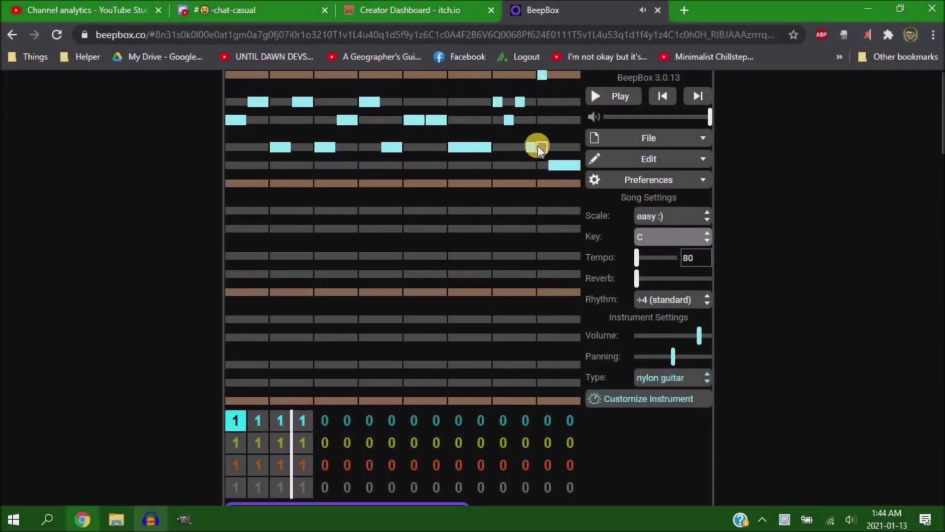
Add two high top-row notes near the end of the last bar and play them back
left_click(533, 101)
key("space")
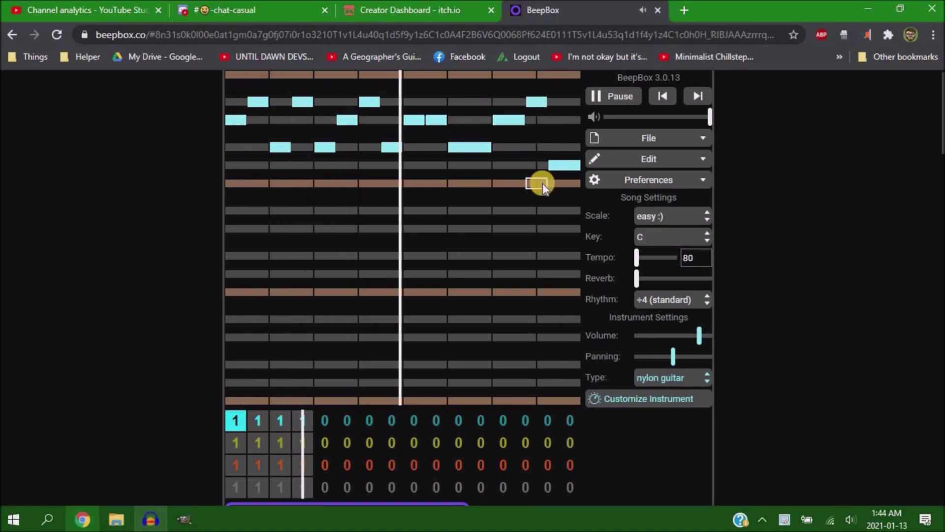
key("space")
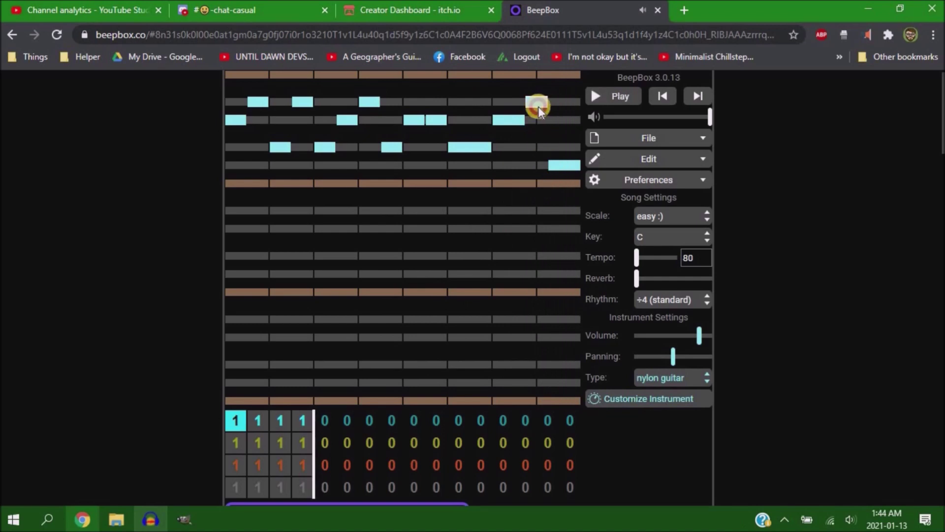
left_click(541, 75)
key("space")
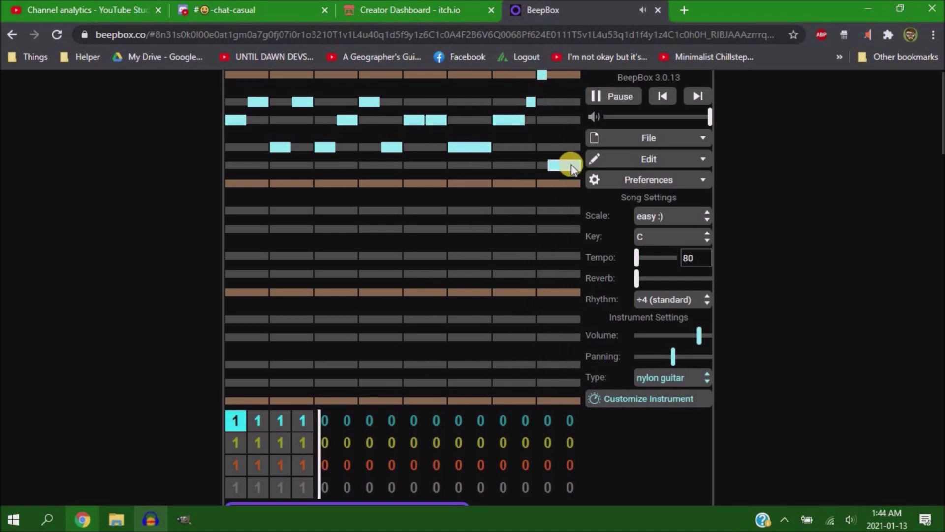
Undo back to the muted guitar version and export the song as audio
key("ctrl+z")
key("ctrl+z")
key("ctrl+z")
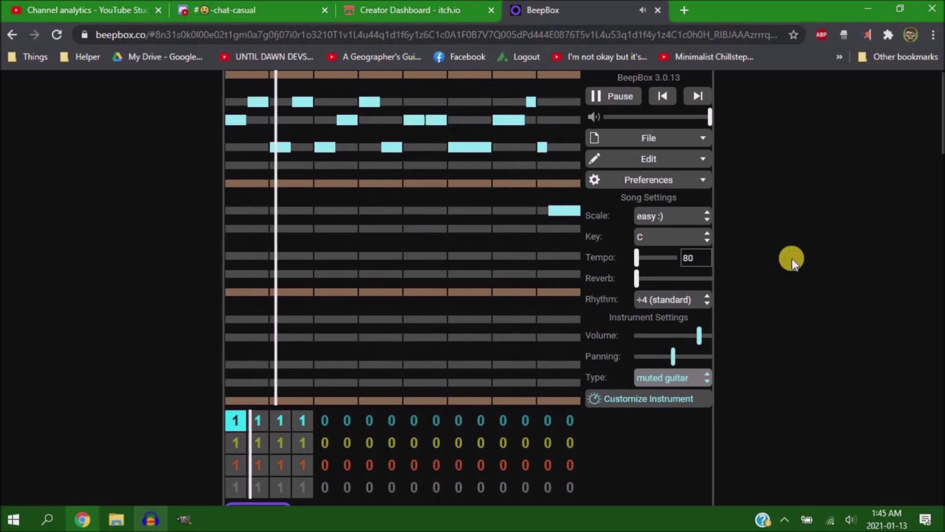
key("space")
left_click(689, 138)
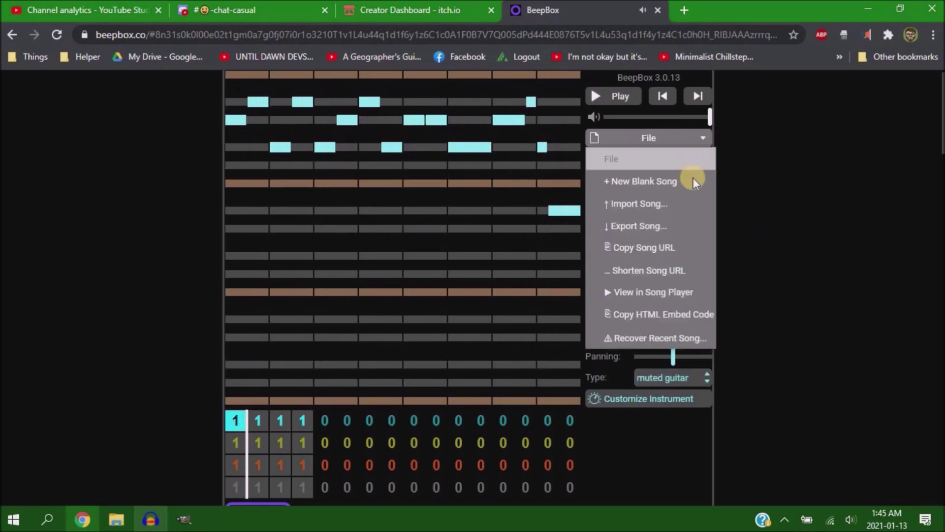
left_click(677, 227)
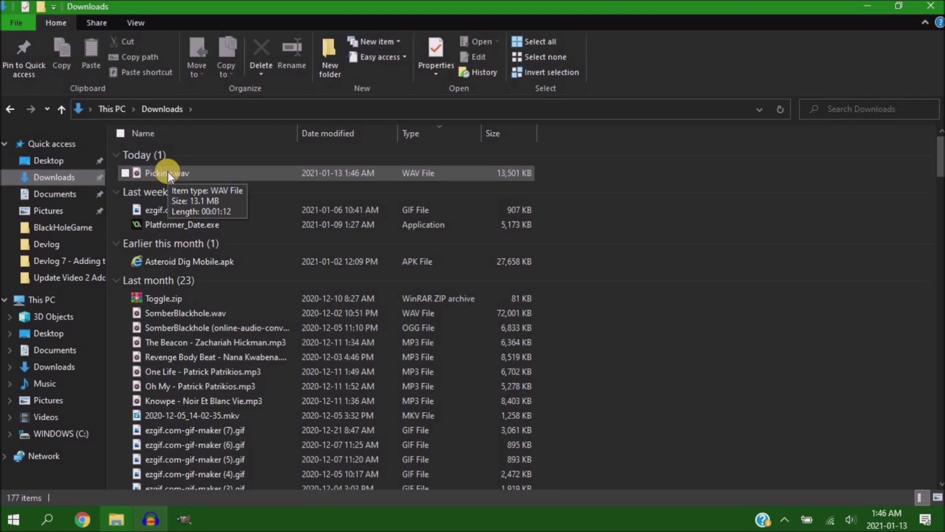
Cut the 13.1 MB Picking.wav file from the Downloads folder
left_click(168, 173)
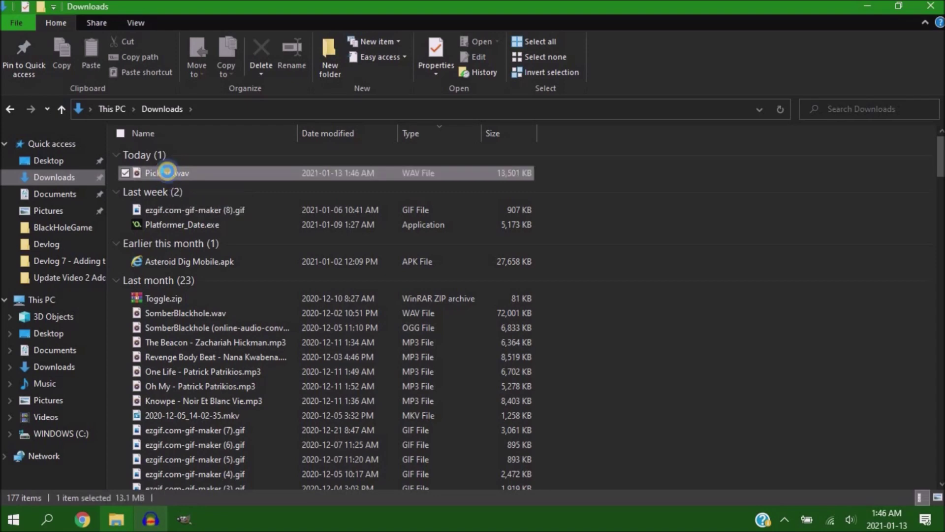
right_click(168, 174)
left_click(60, 413)
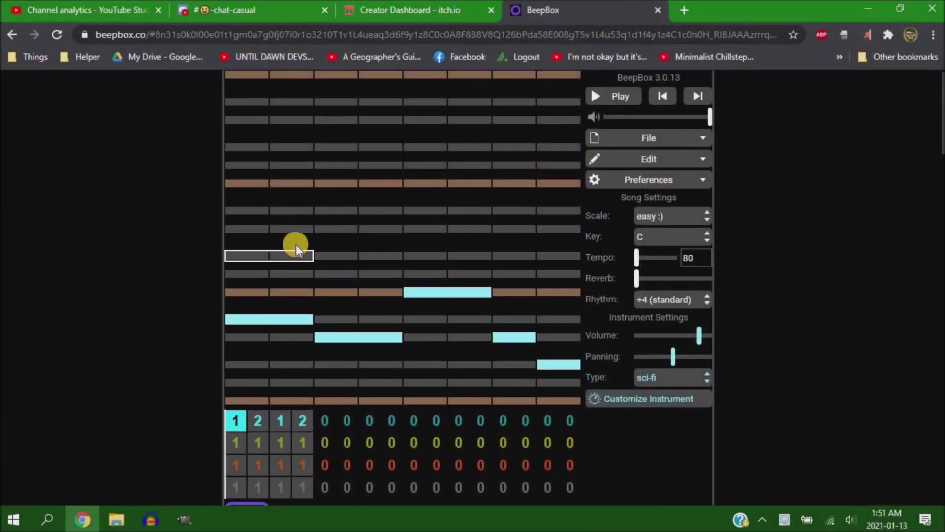
Play the sci-fi bass sketch and view bar 1's pattern in the track editor
key("space")
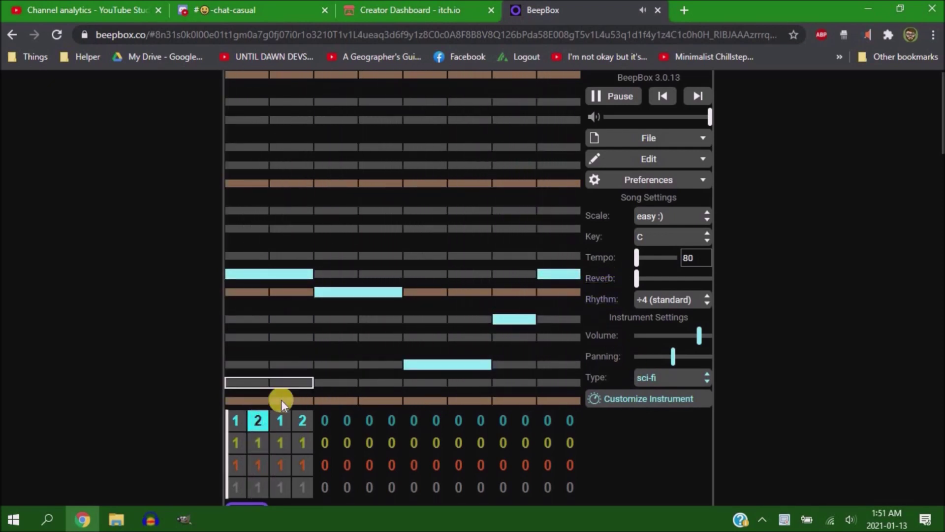
left_click(235, 420)
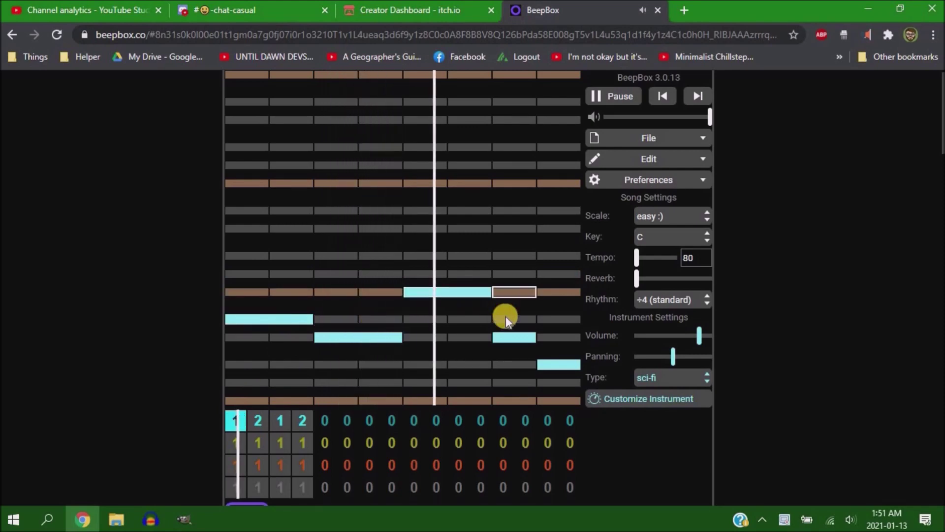
scroll(516, 346, "down", 1)
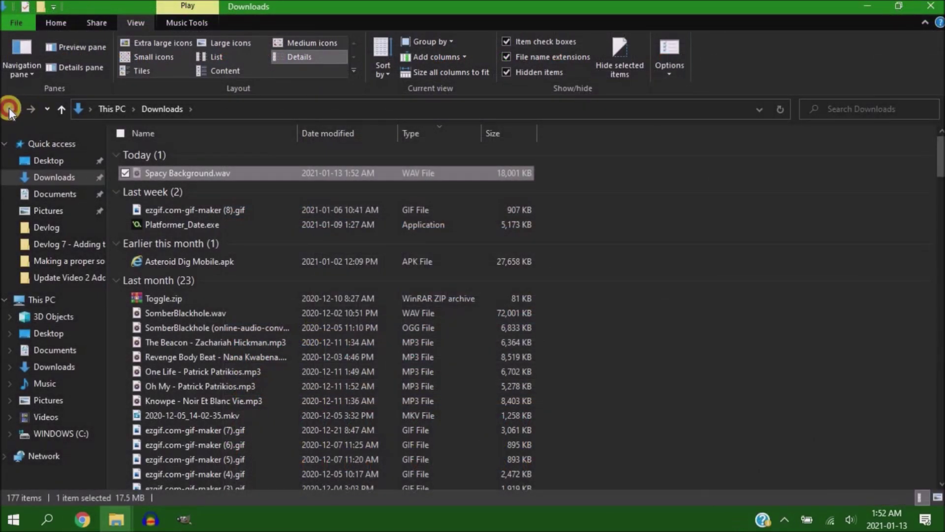
Paste the 17.5 MB 'Spacy Backgrou…' audio file into the 'Making a proper song for subway hell' folder
left_click(10, 108)
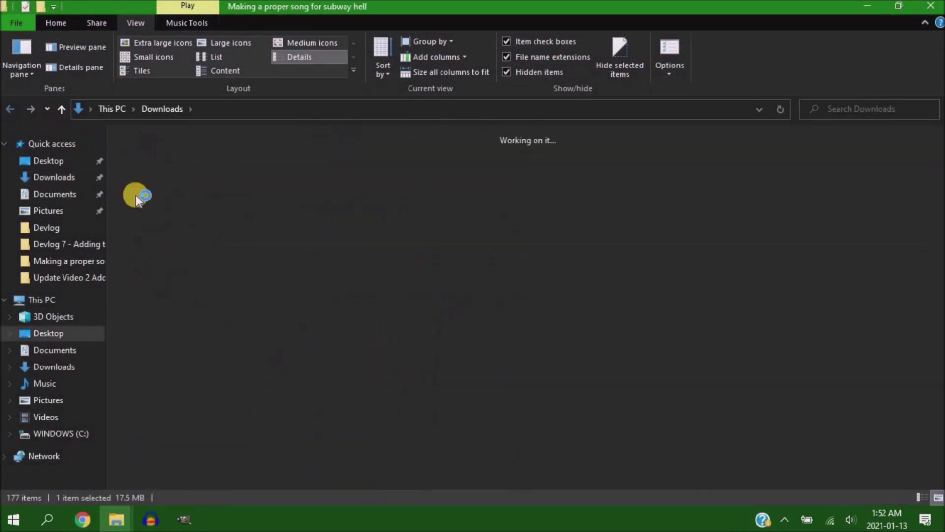
right_click(179, 235)
left_click(114, 354)
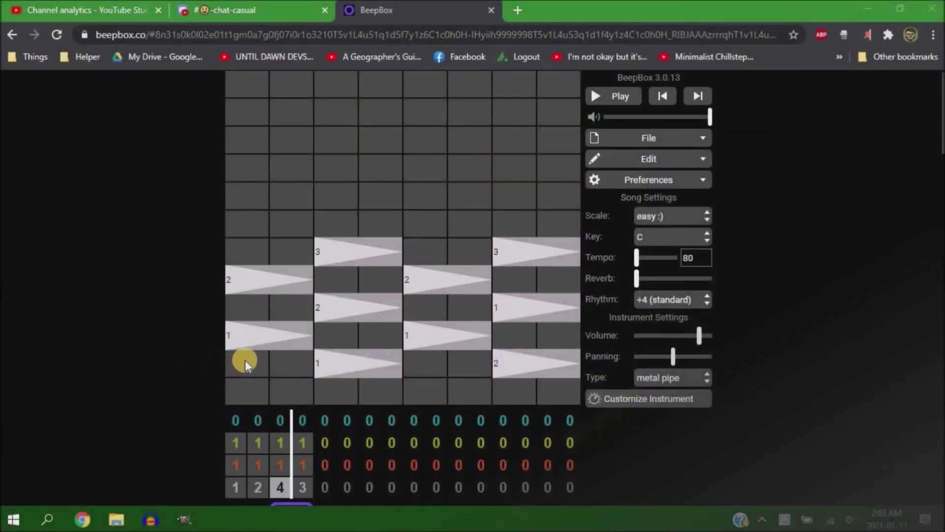
Set bar 3 of the metal pipe percussion track to pattern 4, play it, and view bar 4
scroll(258, 394, "down", 2)
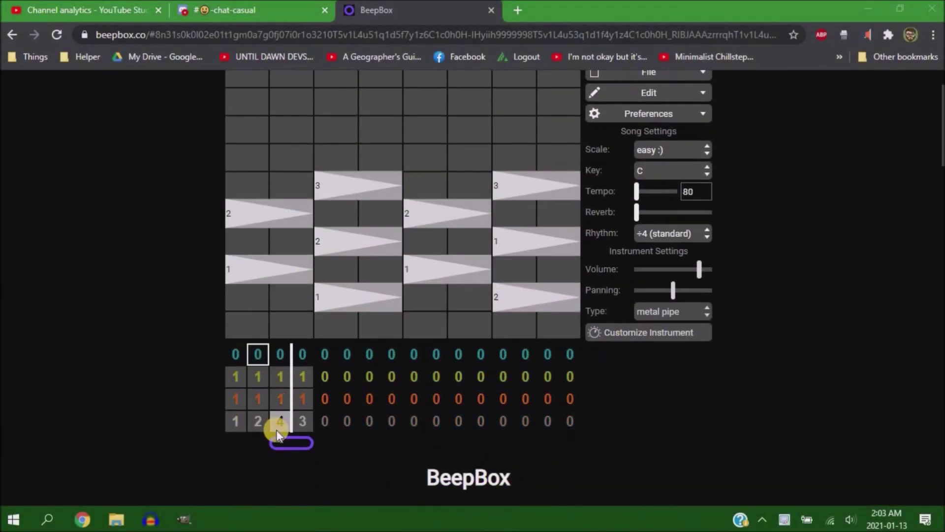
left_click(279, 417)
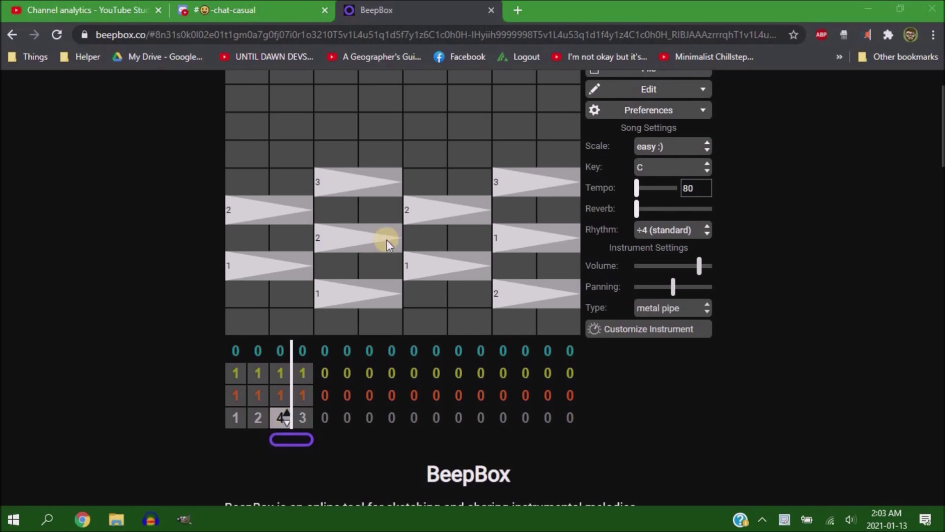
scroll(517, 148, "up", 1)
left_click(606, 98)
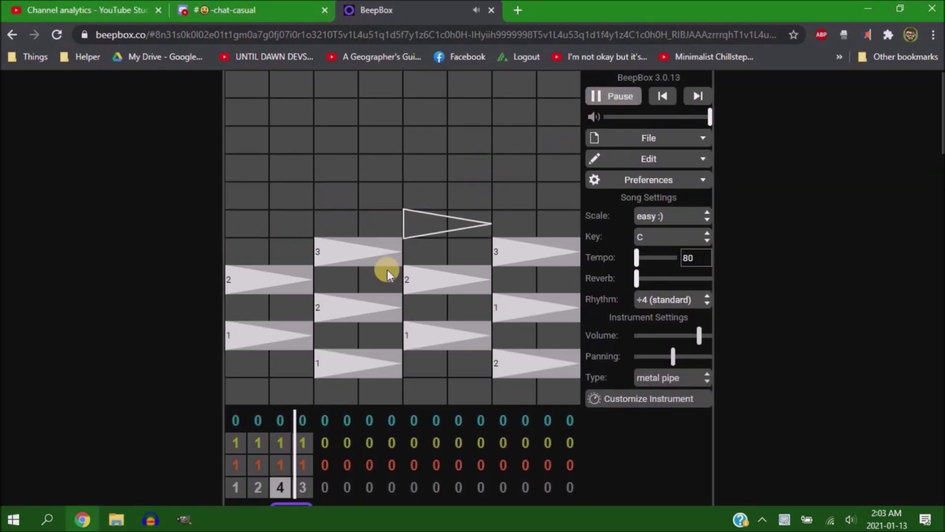
left_click(301, 486)
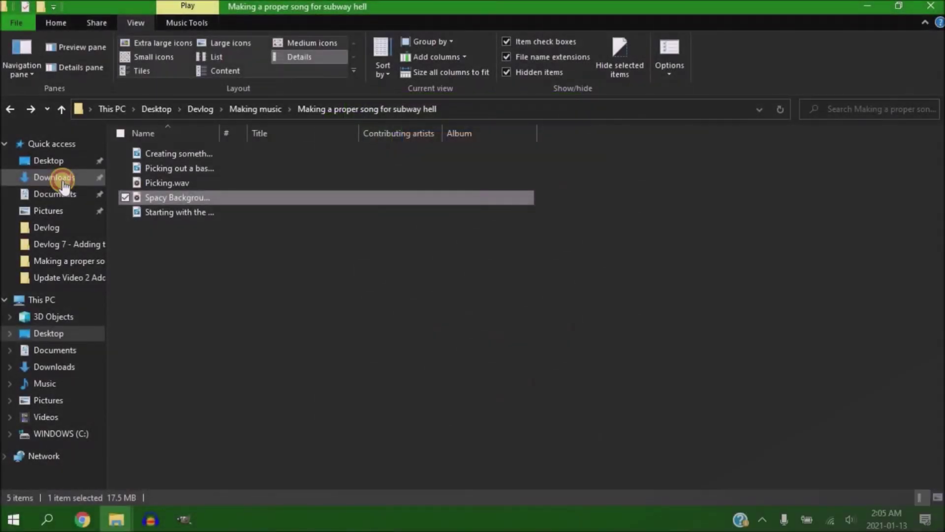
Cut Something like a heartbeat.wav from the Downloads folder
left_click(63, 184)
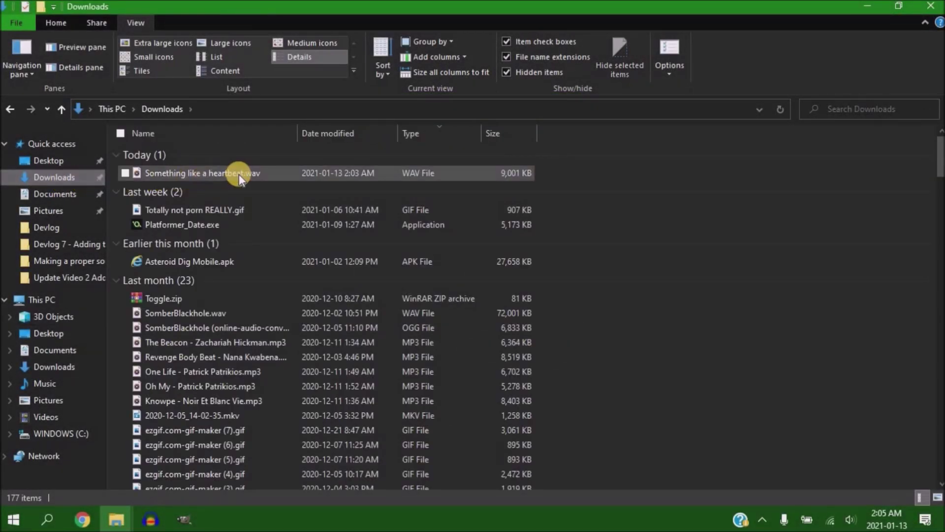
left_click(238, 173)
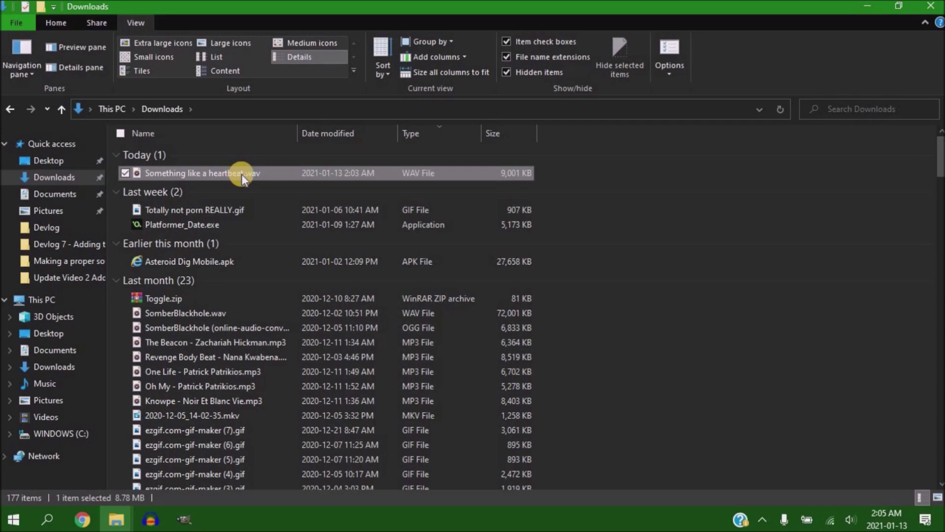
right_click(269, 173)
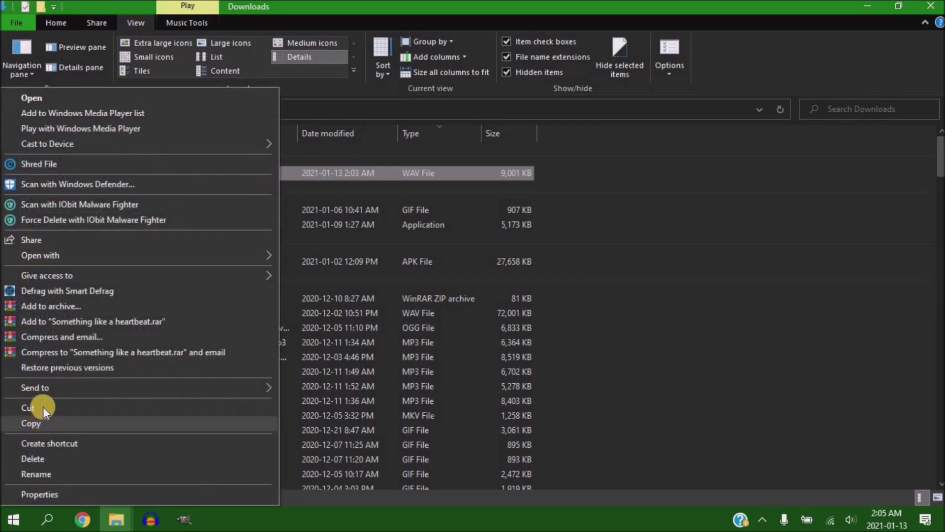
left_click(76, 403)
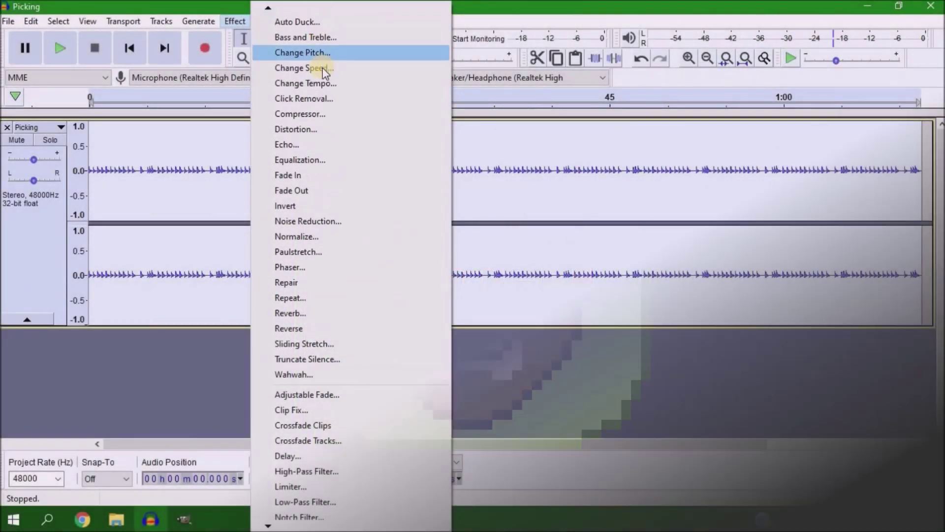
Slow the Picking track with Change Speed and add an Echo, auditioning each
left_click(323, 67)
left_click(492, 337)
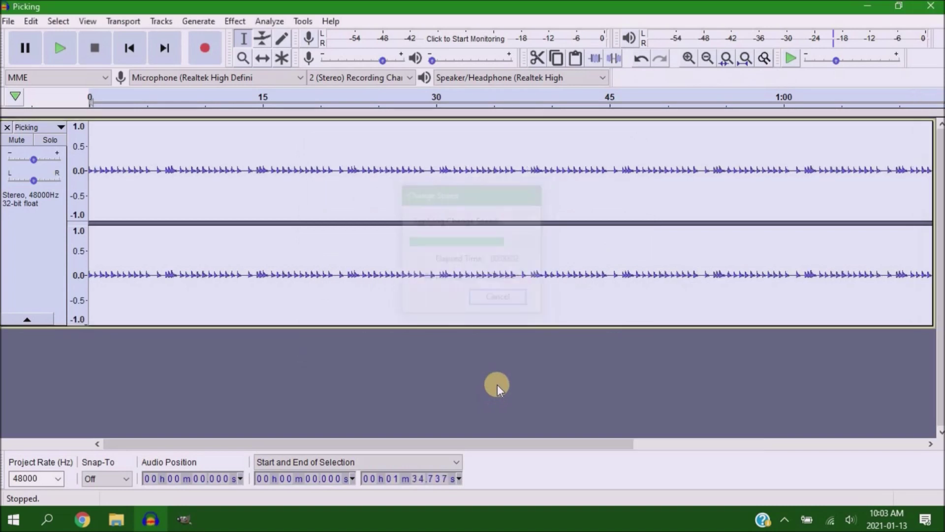
key("space")
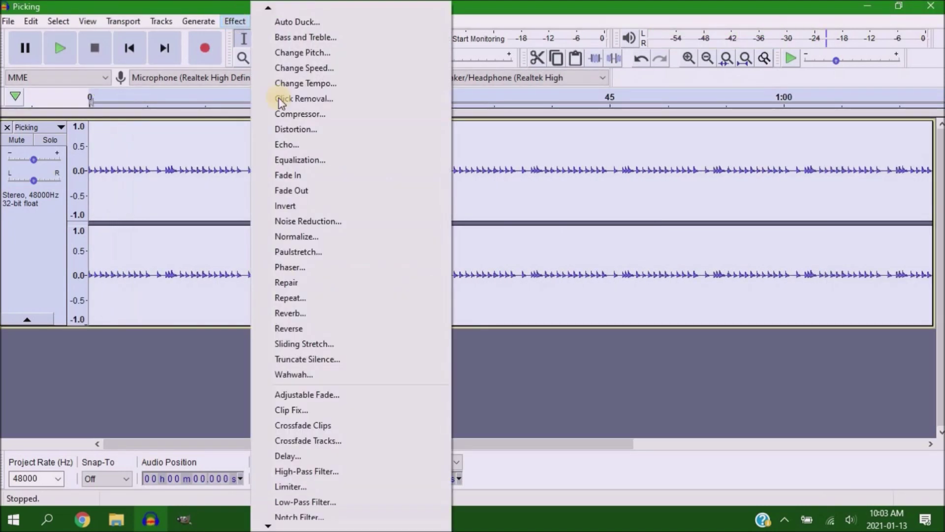
left_click(286, 144)
left_click(509, 294)
key("space")
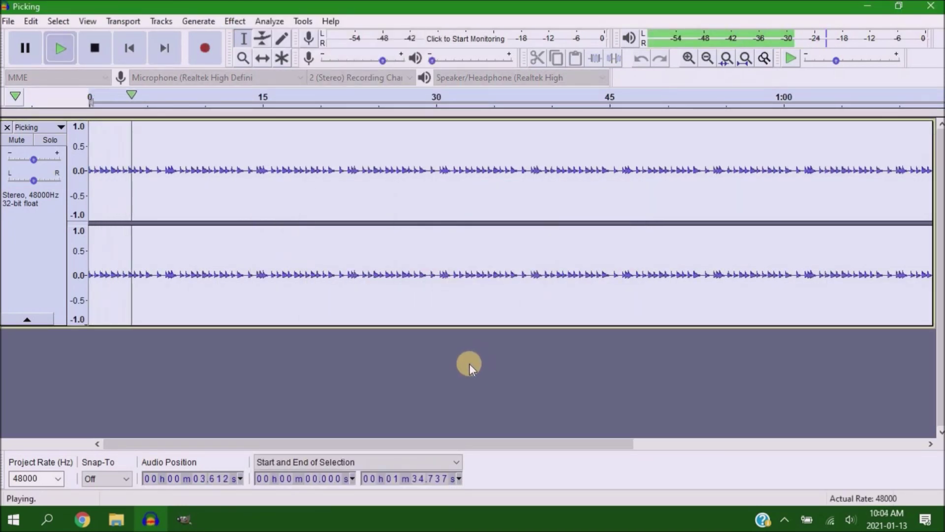
key("space")
Paulstretch the whole Picking track into a smeared ambient texture
left_click(235, 21)
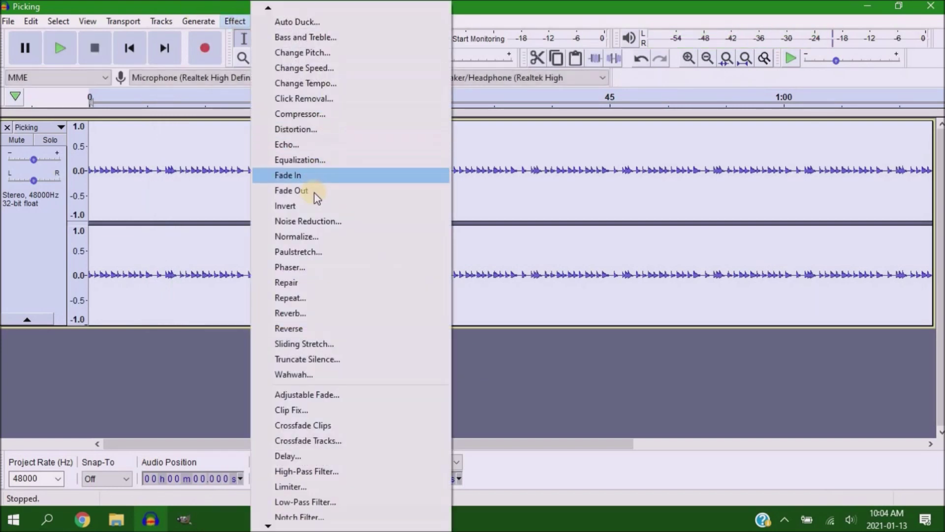
left_click(301, 250)
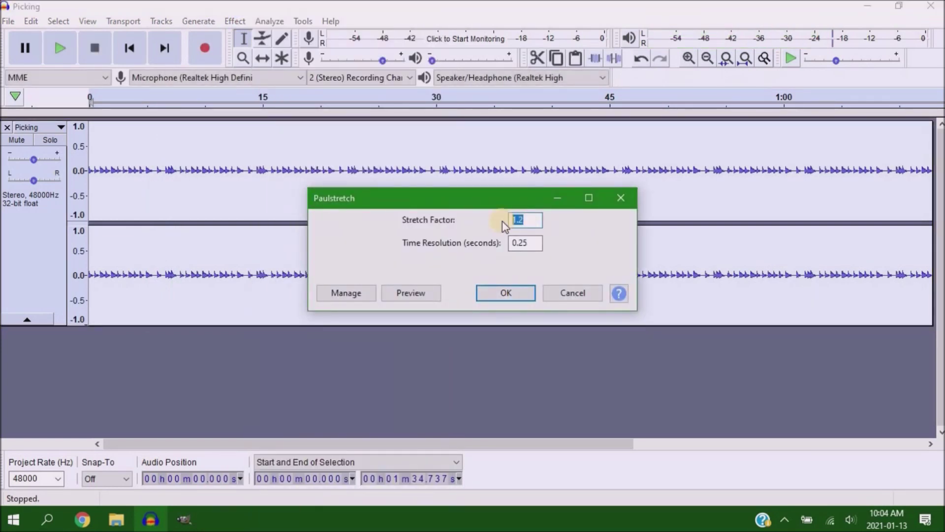
left_click(506, 293)
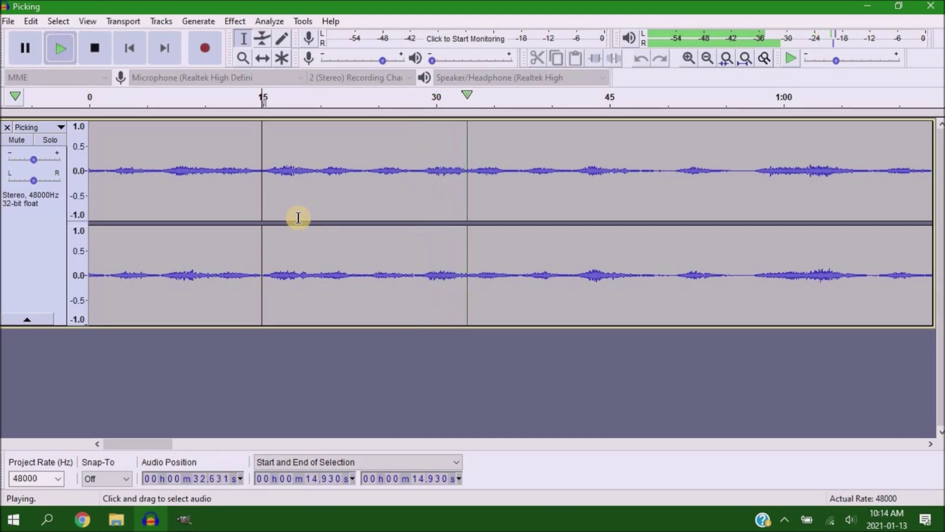
key("space")
Select a passage of the lower track around 57 seconds and bring up Amplify for it
left_click(750, 185)
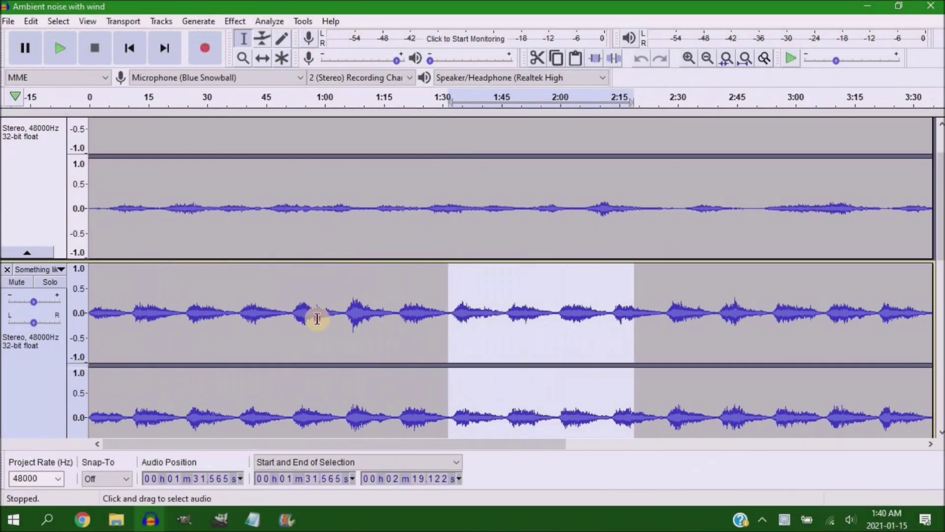
scroll(302, 306, "down", 3)
left_click_drag(216, 232, 238, 267)
left_click(235, 21)
left_click(318, 63)
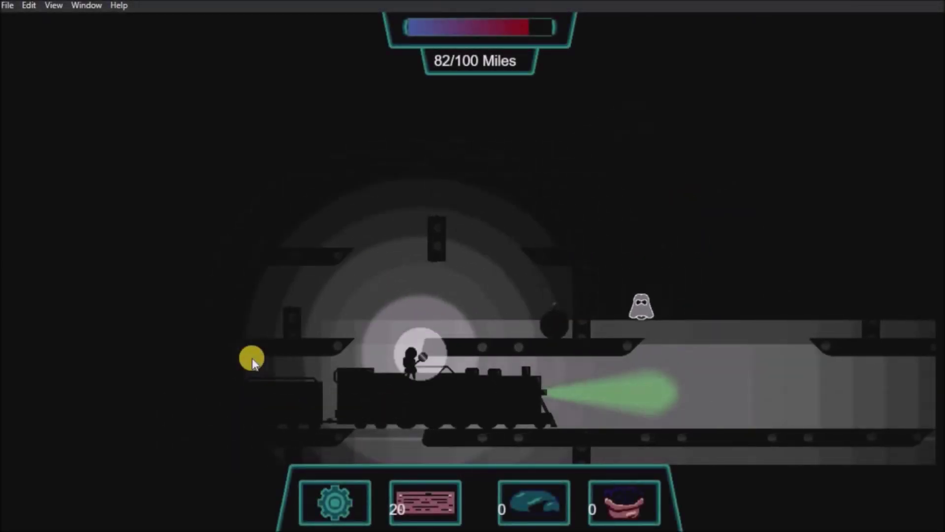
Run and jump the character along the train, opening the train car task panel
key("d")
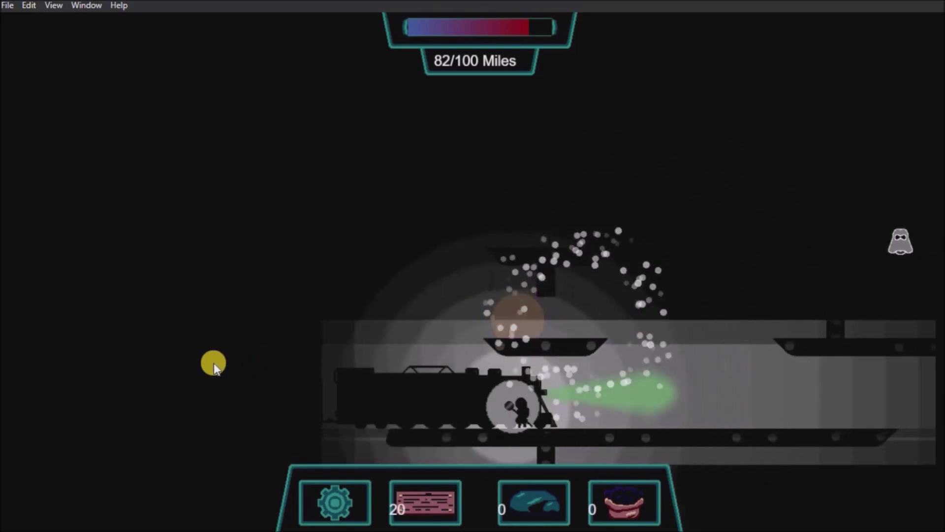
key("a")
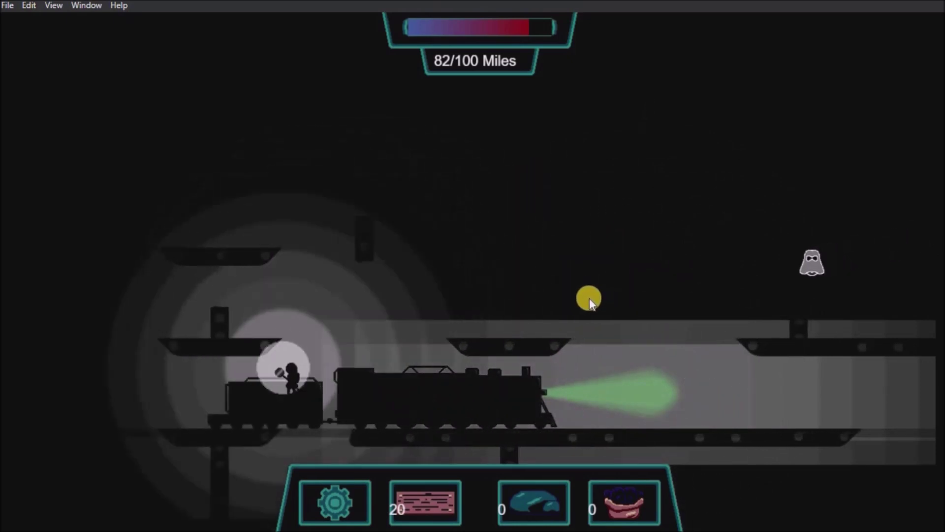
key("a")
key("e")
left_click(147, 399)
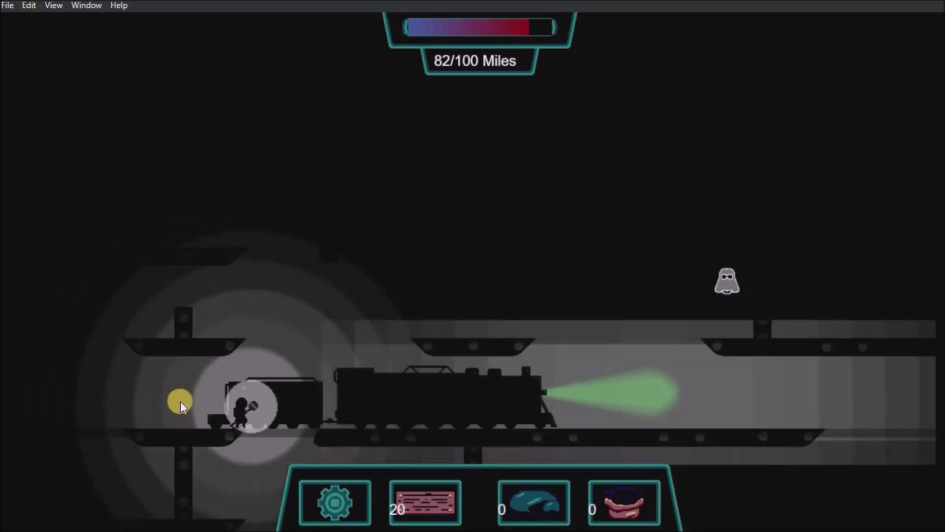
key("d")
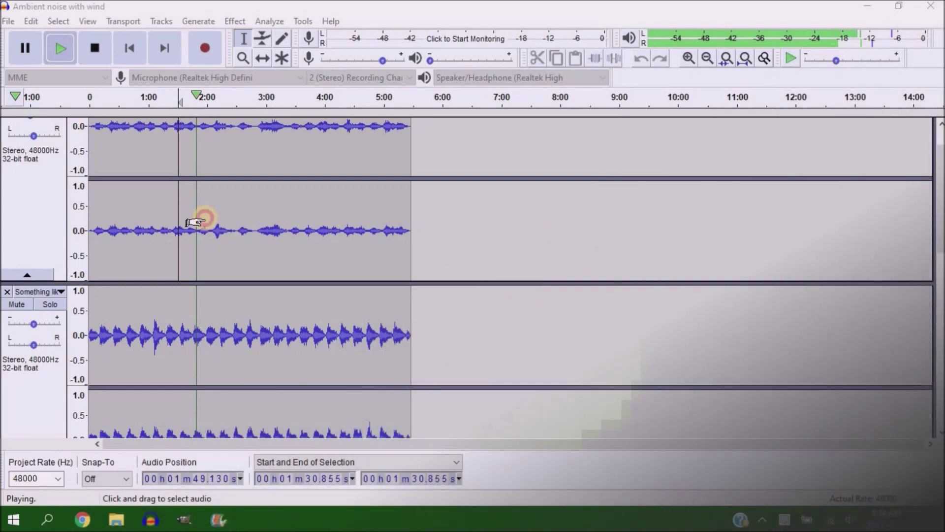
Play the Picking track from about 0:13 to 5:04 with the ambient layers, from near 1:58
left_click(206, 218)
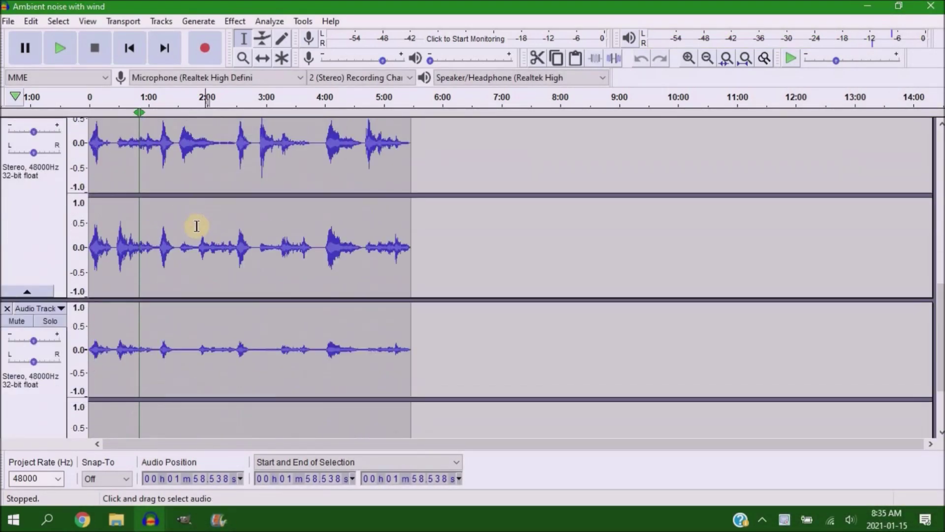
scroll(196, 226, "down", 3)
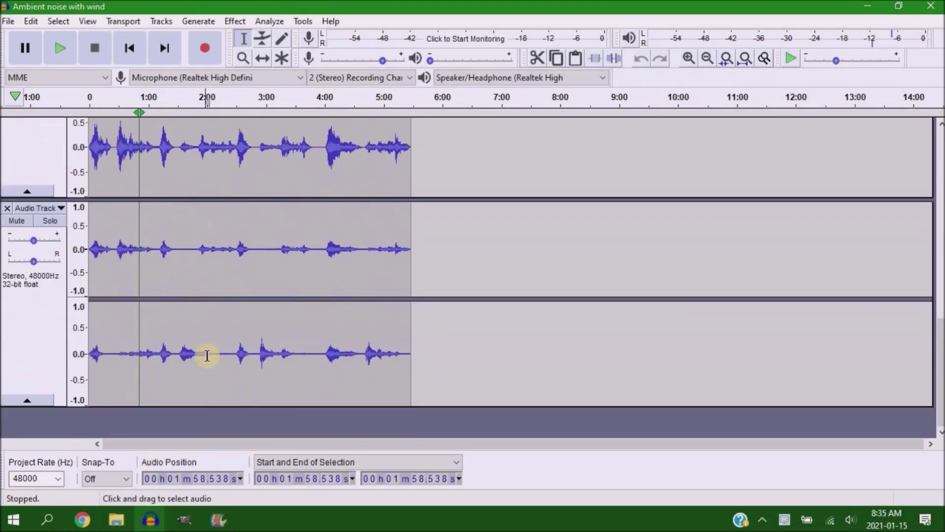
scroll(263, 354, "up", 5)
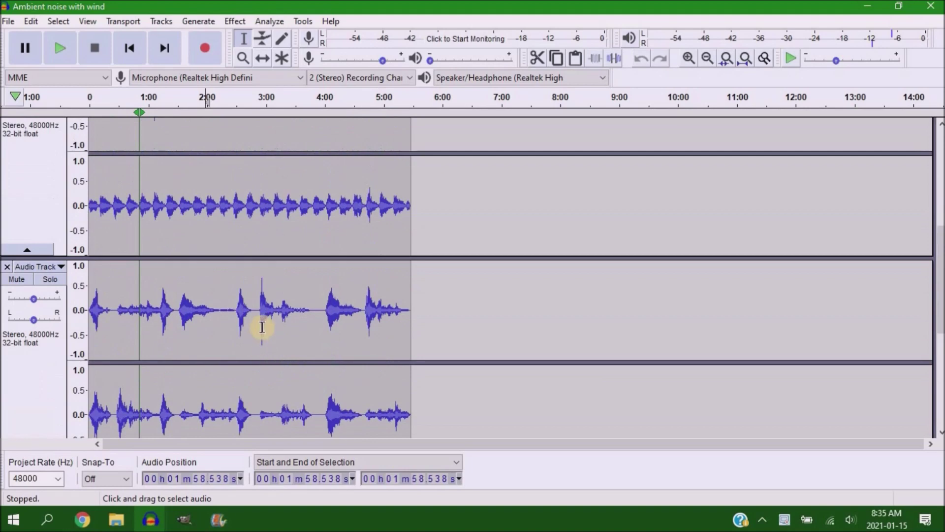
scroll(254, 277, "up", 4)
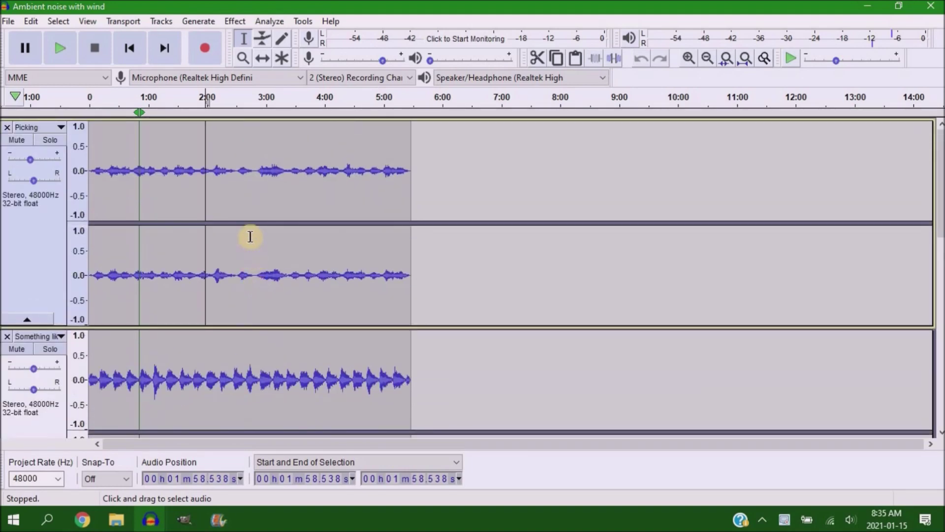
left_click_drag(102, 161, 387, 190)
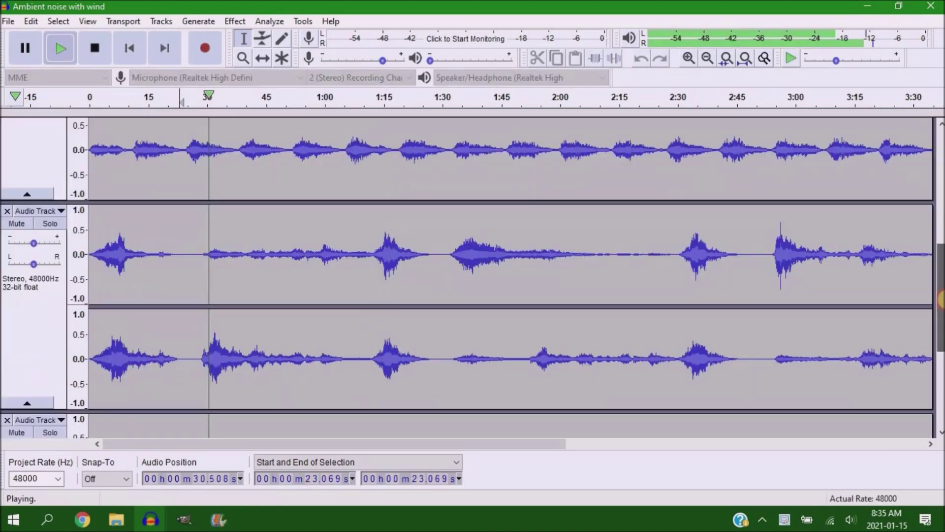
left_click_drag(940, 290, 940, 267)
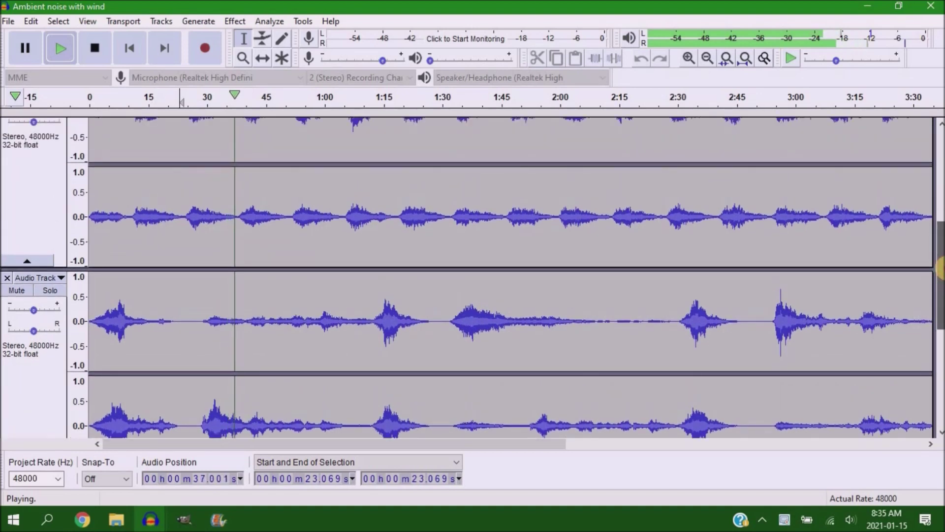
left_click_drag(941, 257, 940, 169)
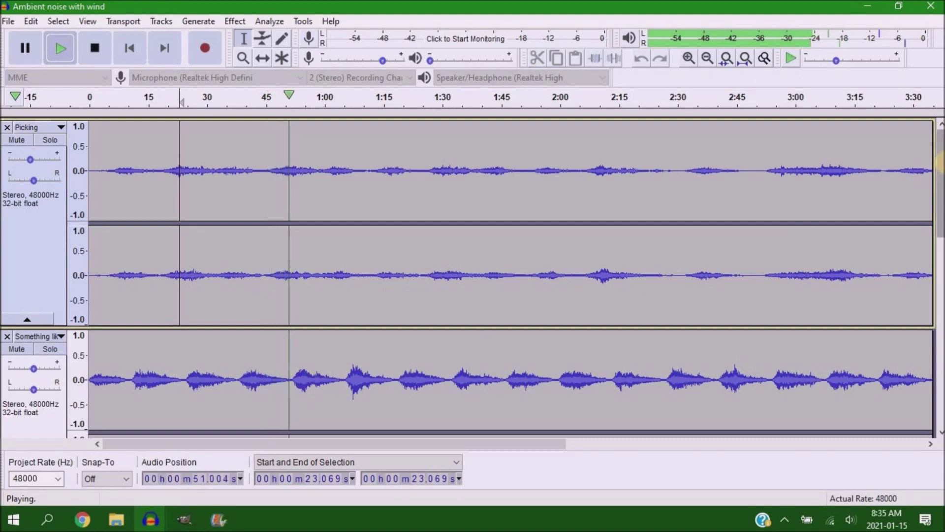
left_click_drag(940, 161, 940, 322)
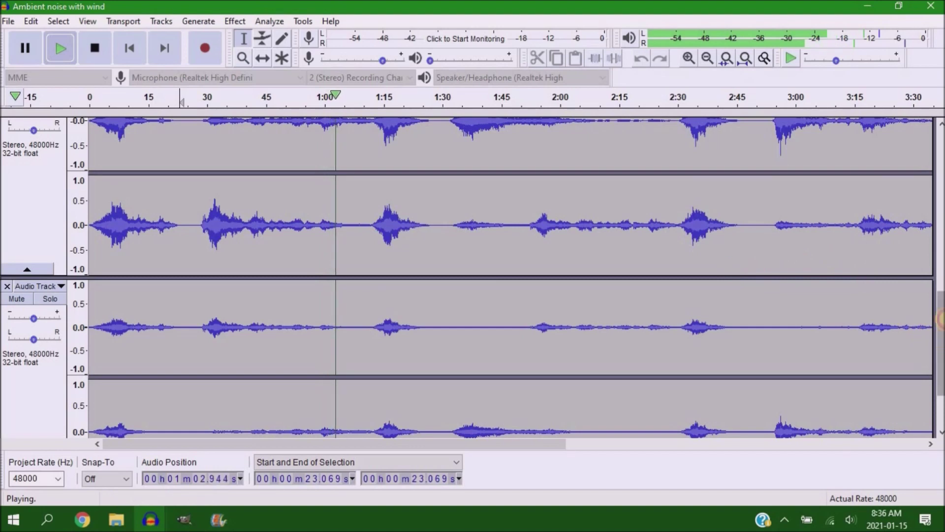
left_click_drag(941, 318, 941, 229)
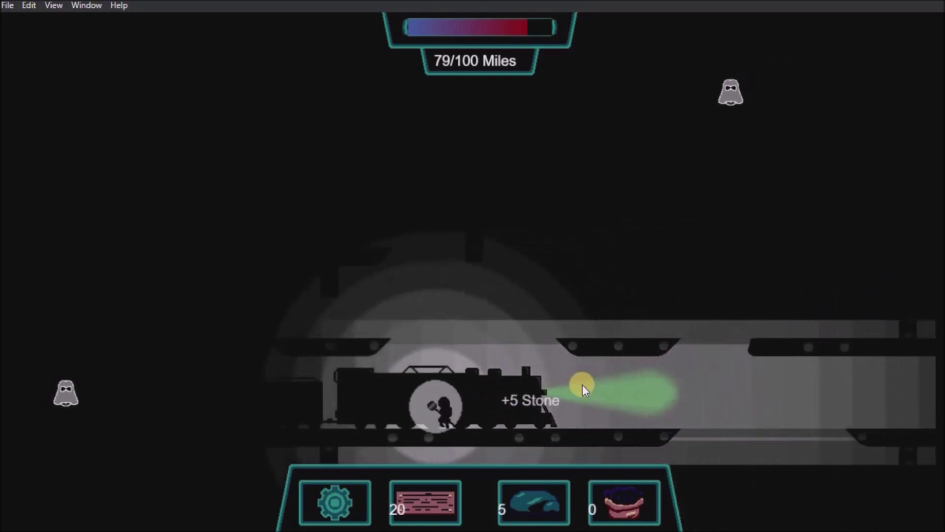
View and close the train's crew stations panel, then walk the character to the rear car
left_click(207, 394)
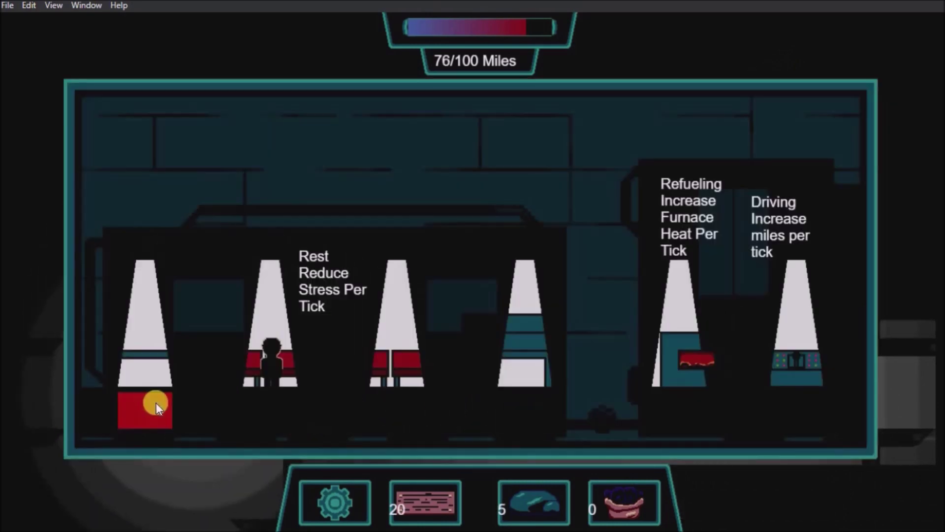
left_click(156, 403)
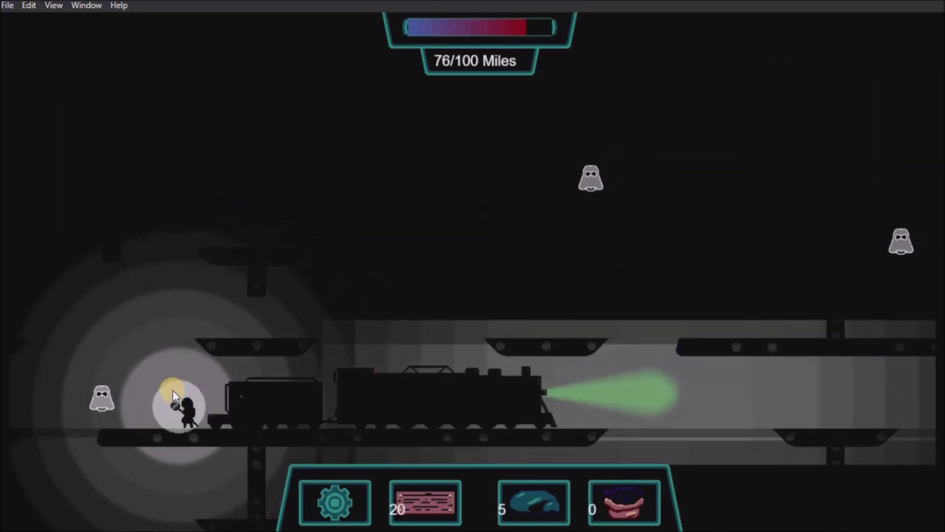
left_click(392, 362)
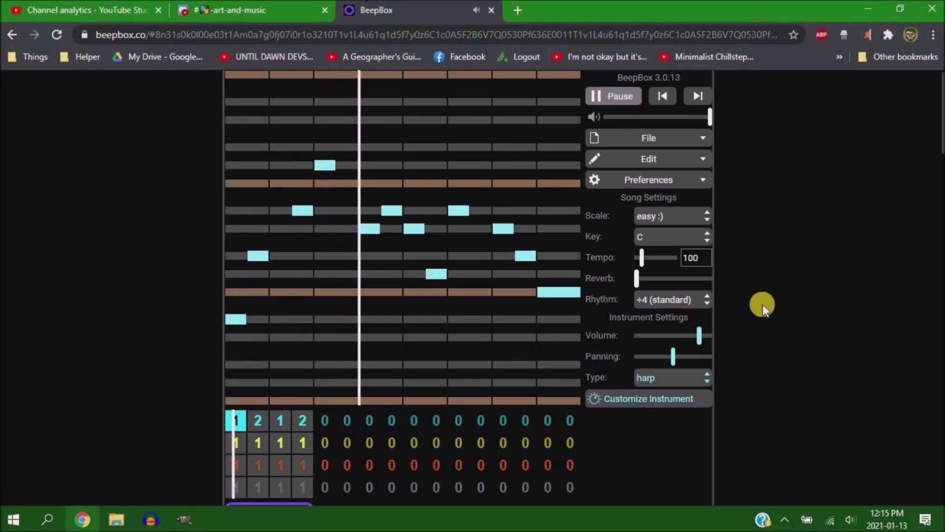
Step from bar 2 to bar 4 of the harp channel to show bar 4's pattern
left_click(264, 421)
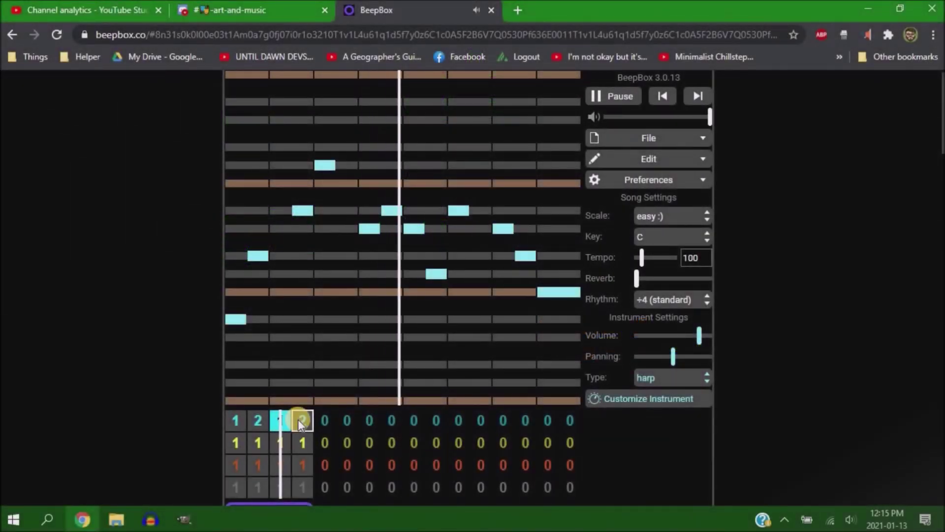
left_click(298, 418)
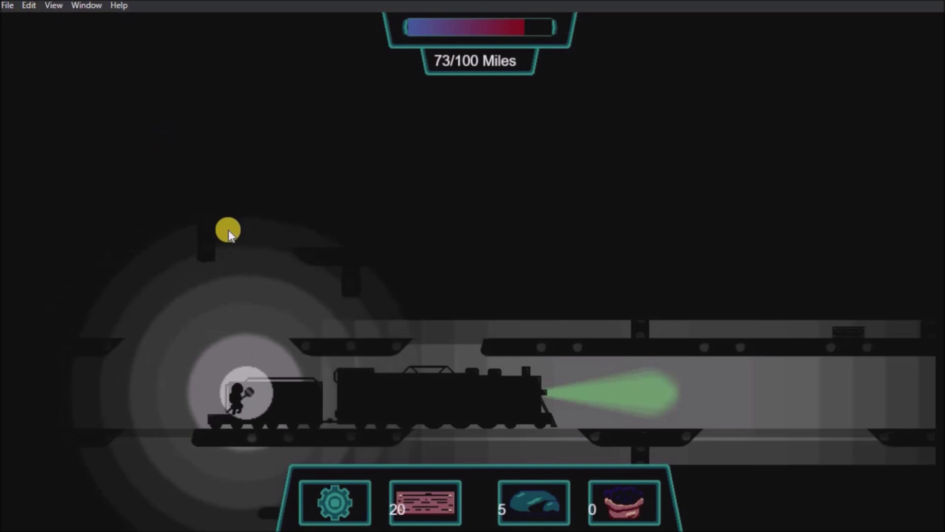
Open and close the train's upgrade stations panel twice to review the stations
left_click(211, 417)
left_click(170, 415)
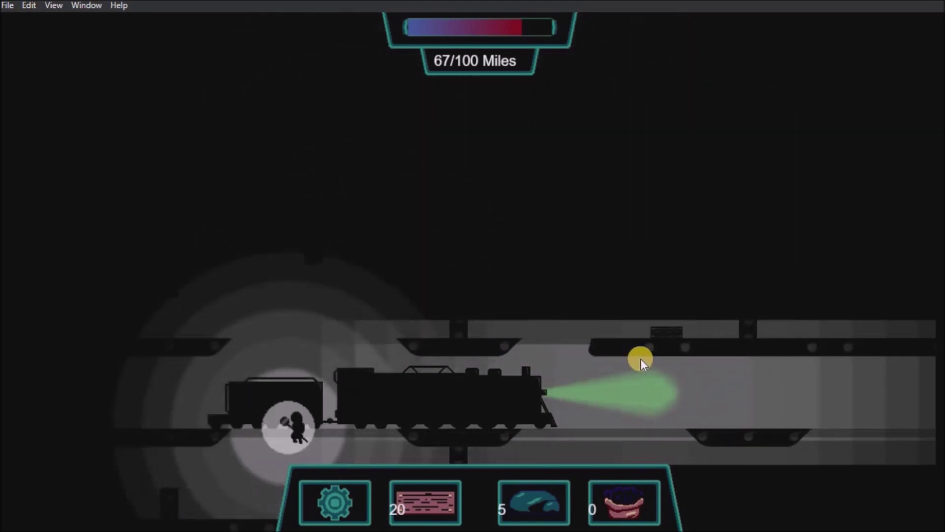
left_click(158, 427)
left_click(165, 423)
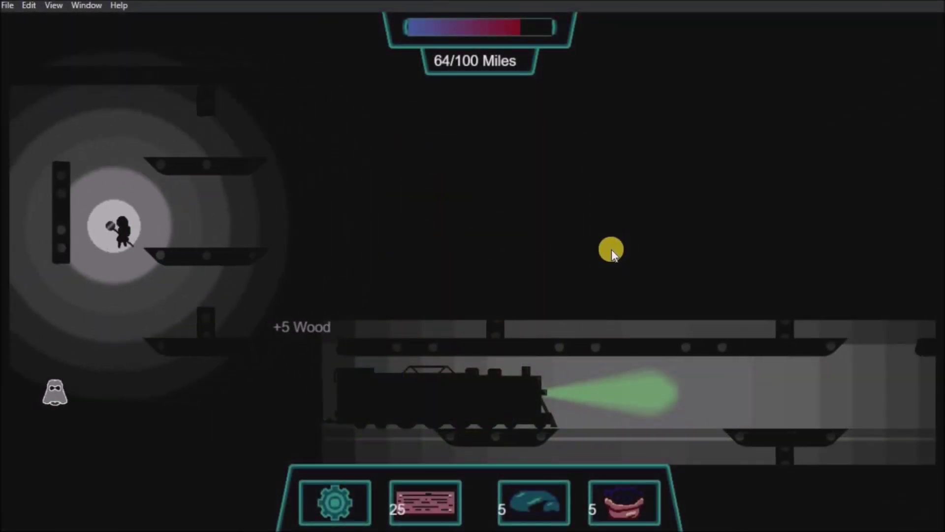
Move the character onto the tender, then jump off and up onto the left platforms
key("d")
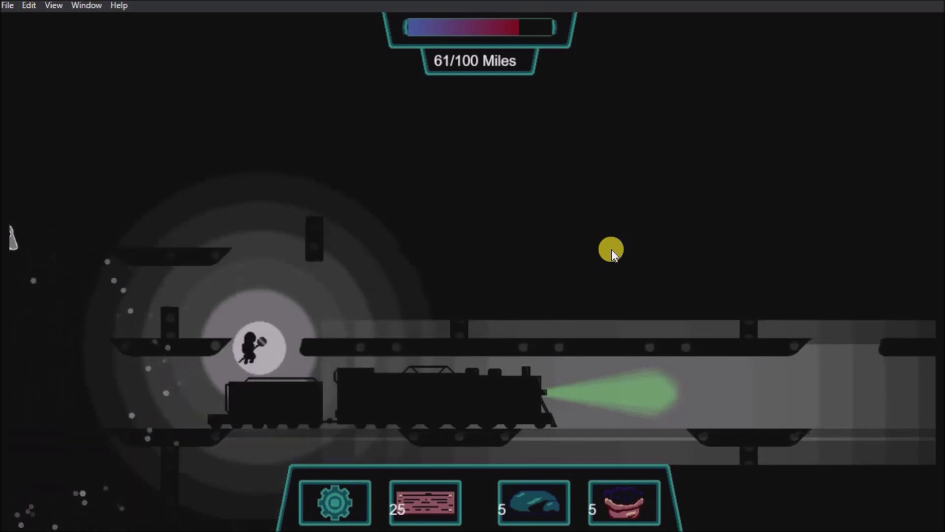
key("a")
key("space")
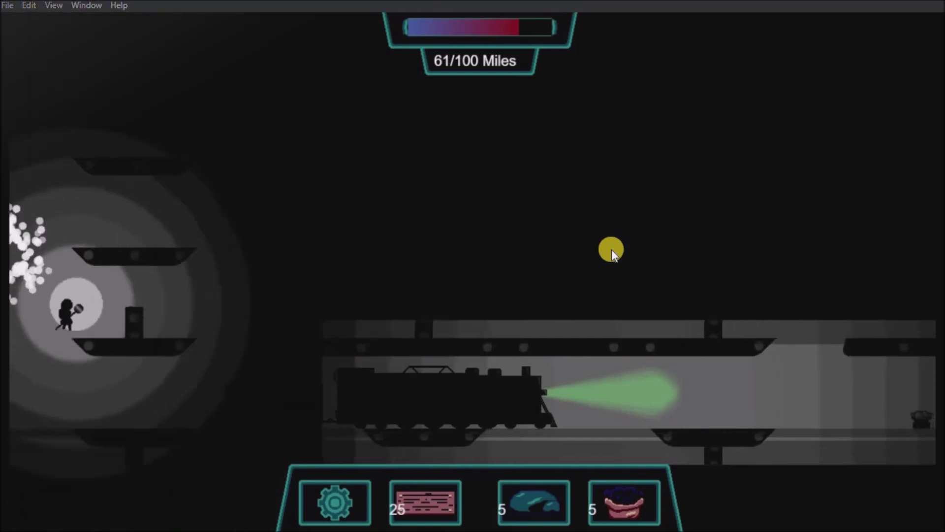